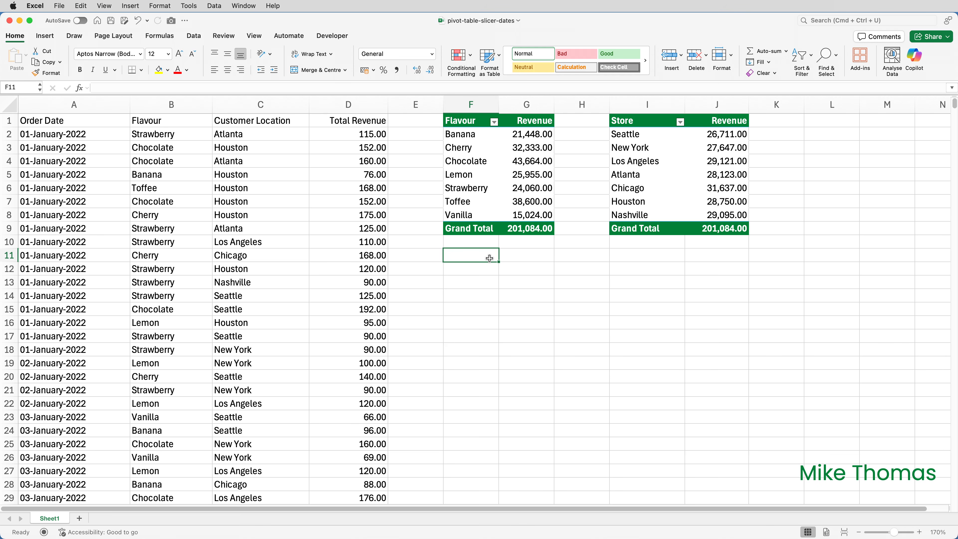
- Insert an Order Date slicer for the flavour pivot table
left_click(471, 119)
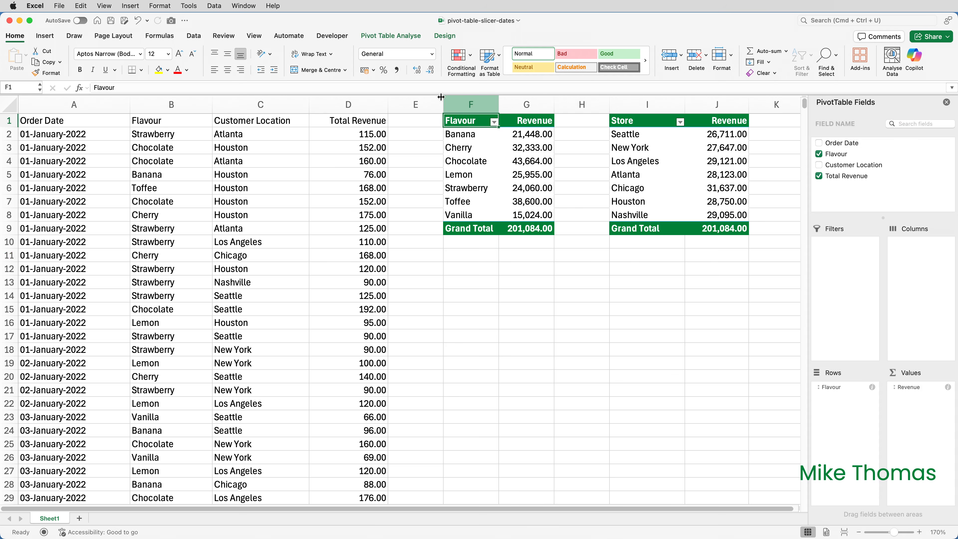
left_click(401, 36)
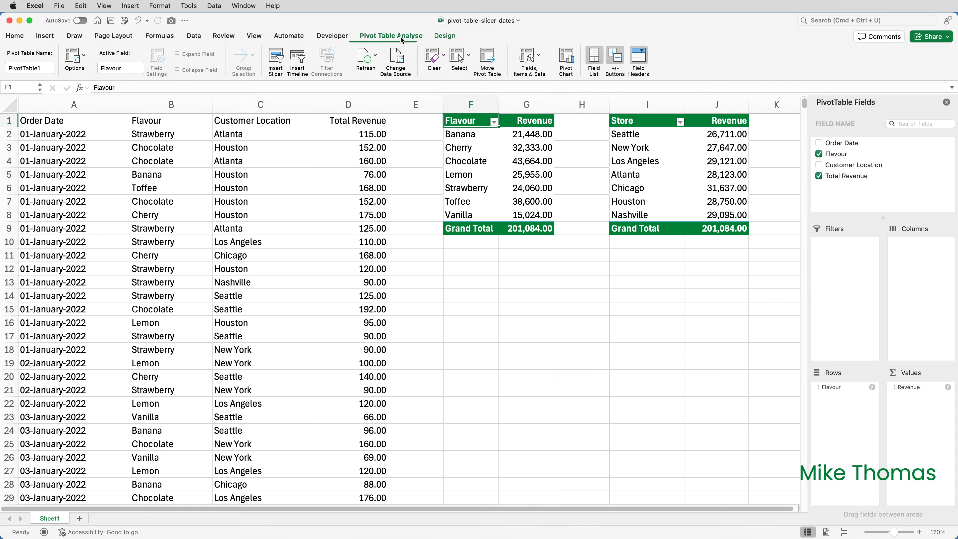
left_click(281, 60)
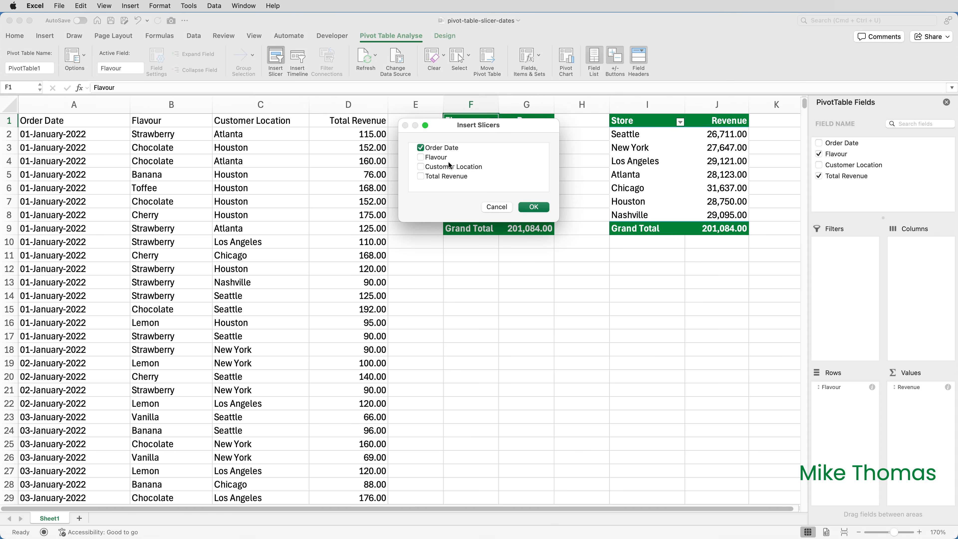
left_click(529, 210)
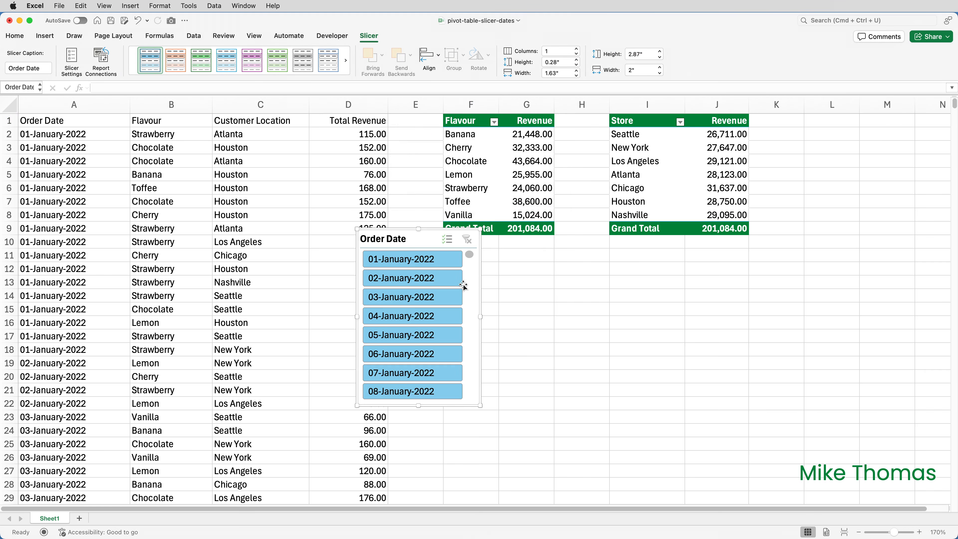
- Delete the Order Date slicer
scroll(464, 285, "down", 1)
mouse_move(470, 242)
left_mouse_down()
mouse_move(469, 331)
mouse_move(473, 243)
left_mouse_up()
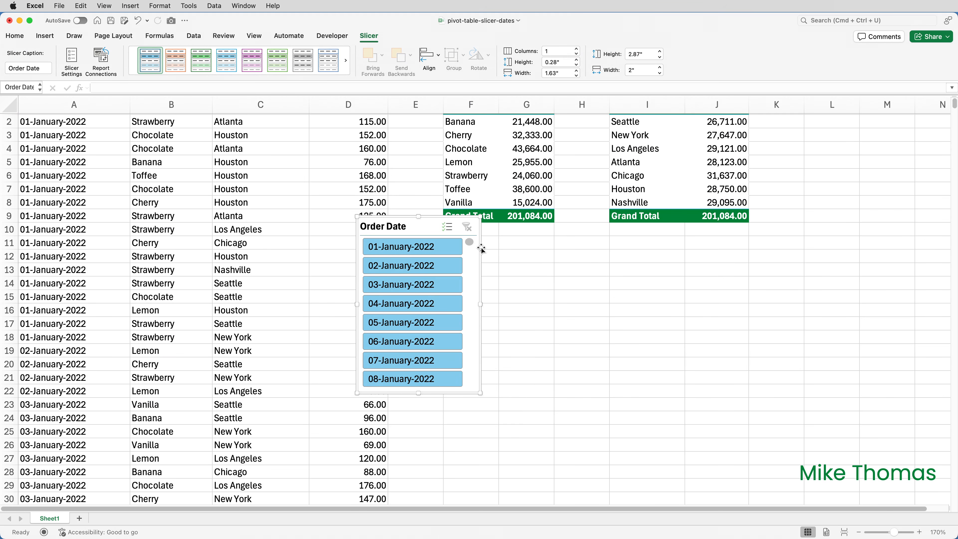
key("Delete")
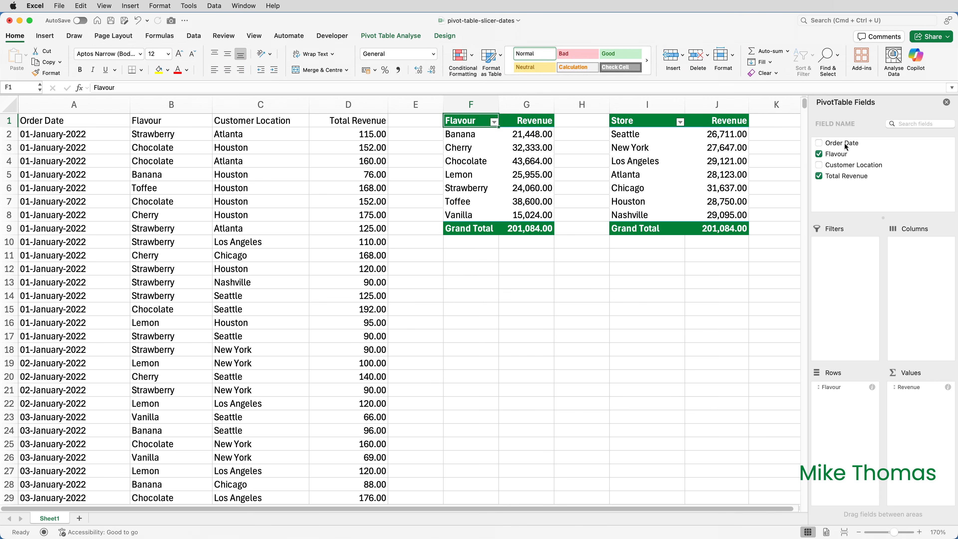
- Add Order Date to the flavour pivot's rows and group the dates by Months and Quarters
left_click_drag(847, 146, 849, 401)
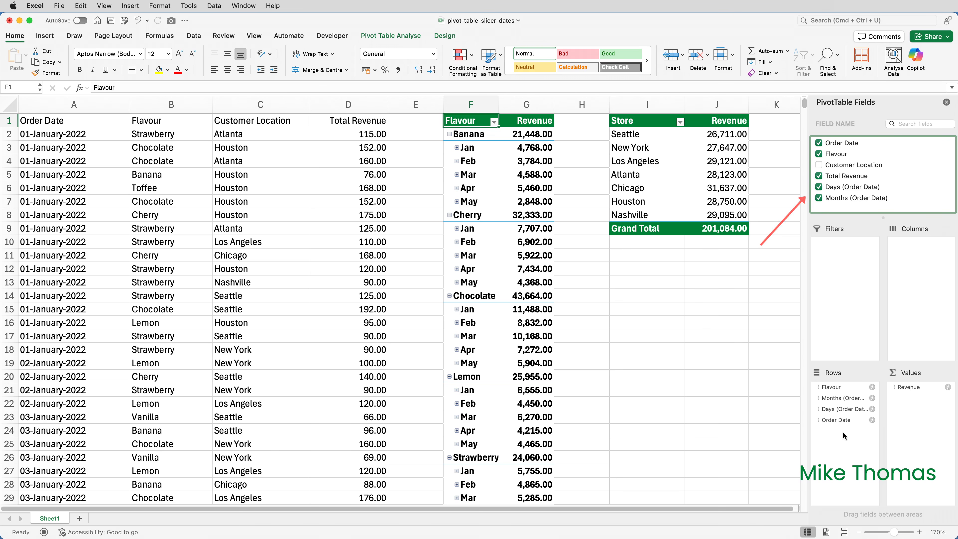
right_click(477, 257)
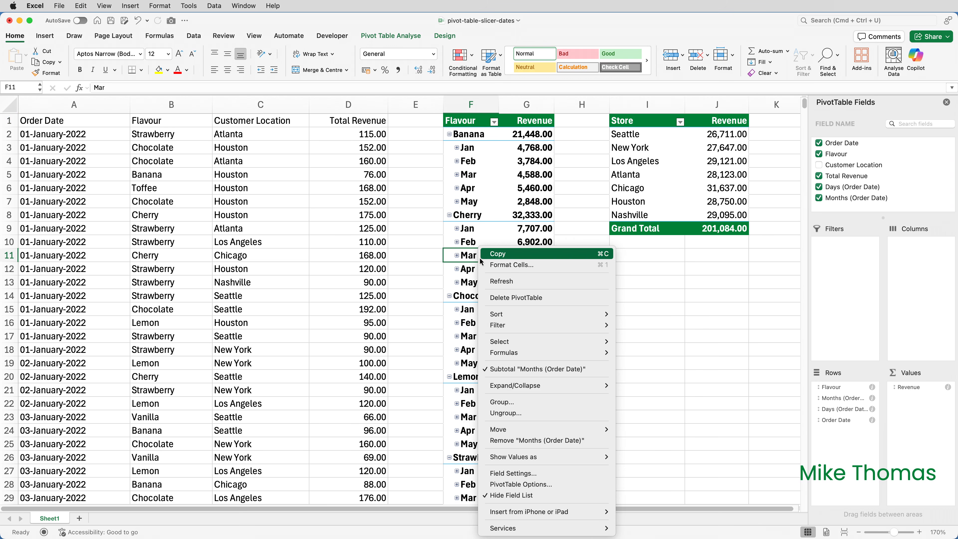
left_click(523, 404)
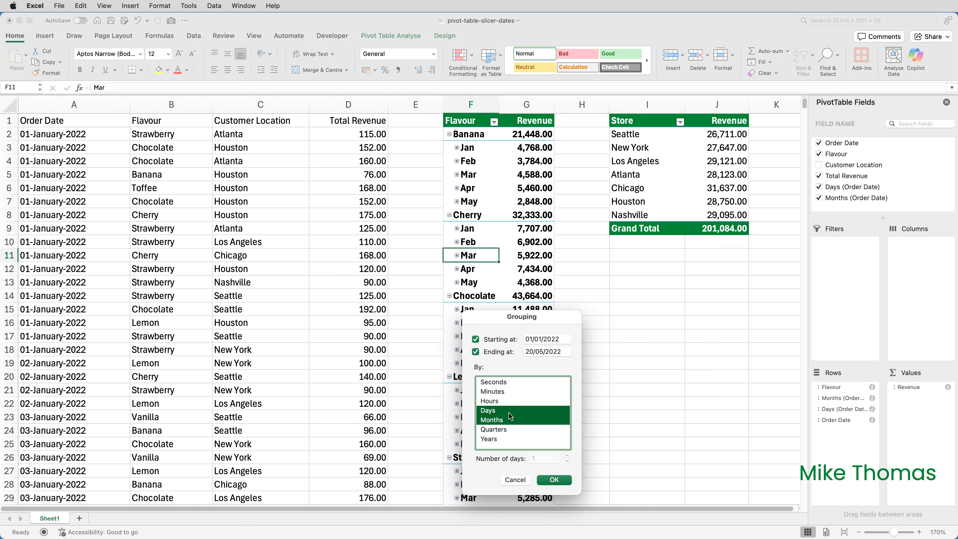
left_click(511, 424)
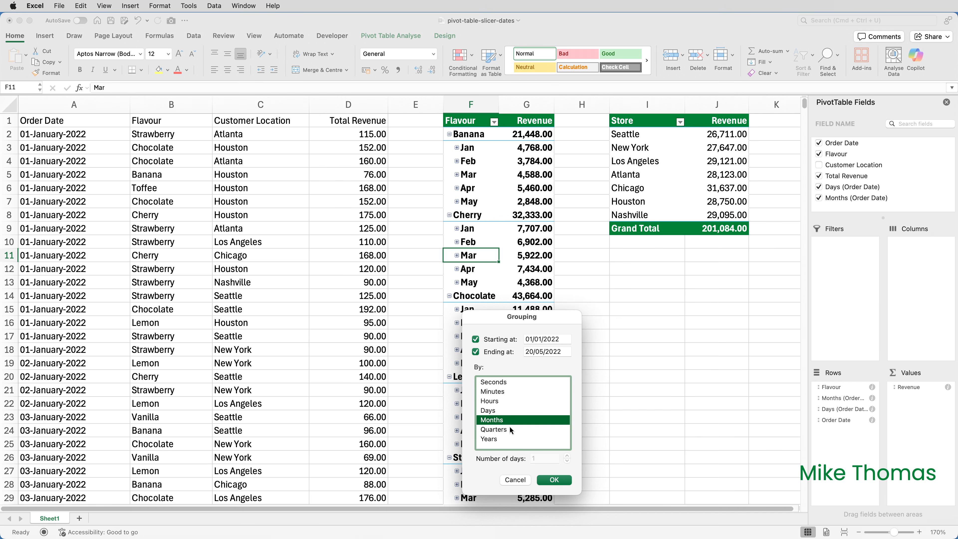
left_click(508, 430)
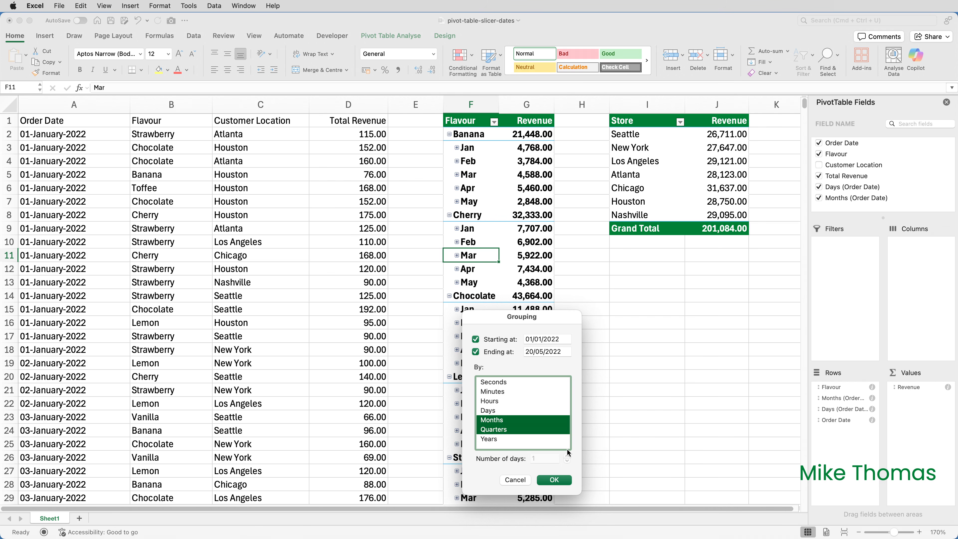
left_click(561, 480)
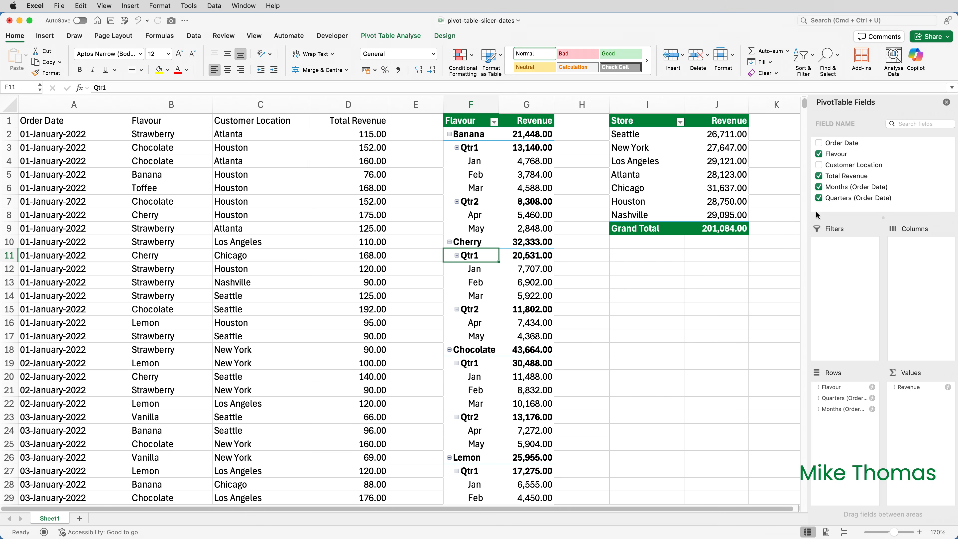
- Remove the Months and Quarters date fields from the flavour pivot table
left_click(819, 187)
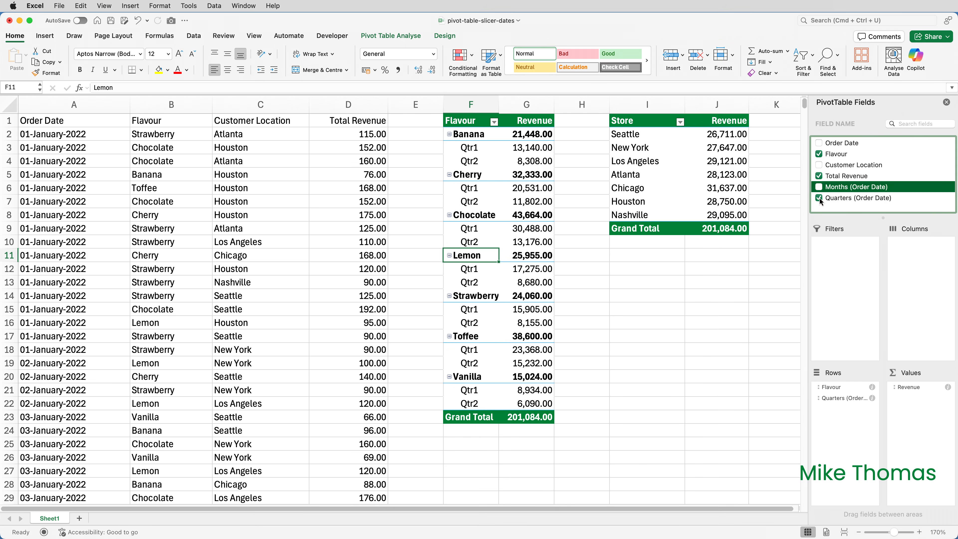
left_click(819, 198)
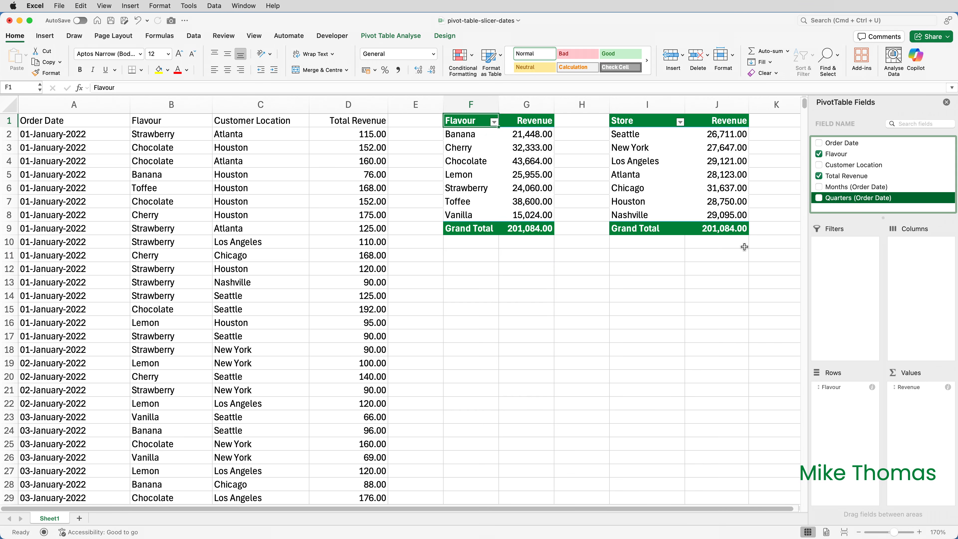
- Insert slicers for the Months (Order Date) and Quarters (Order Date) fields
left_click(405, 37)
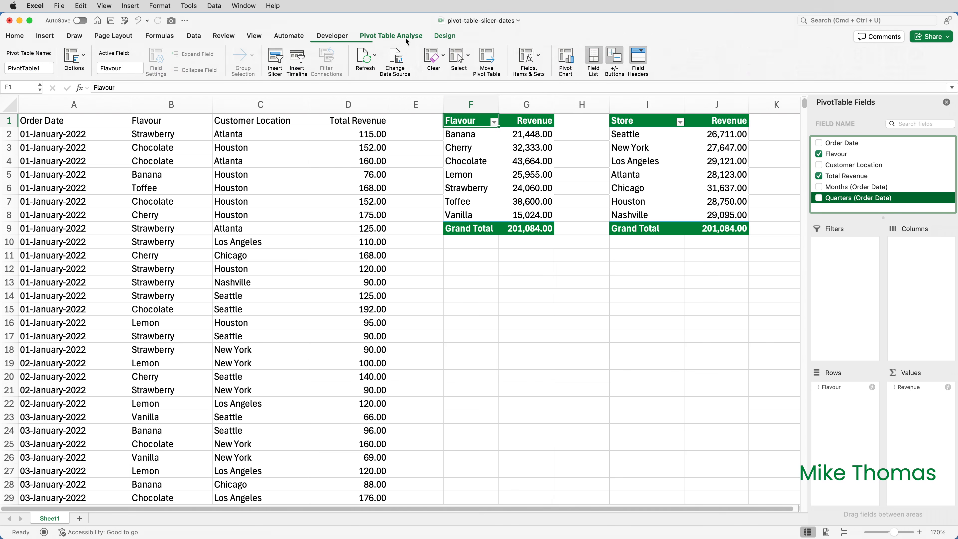
left_click(274, 57)
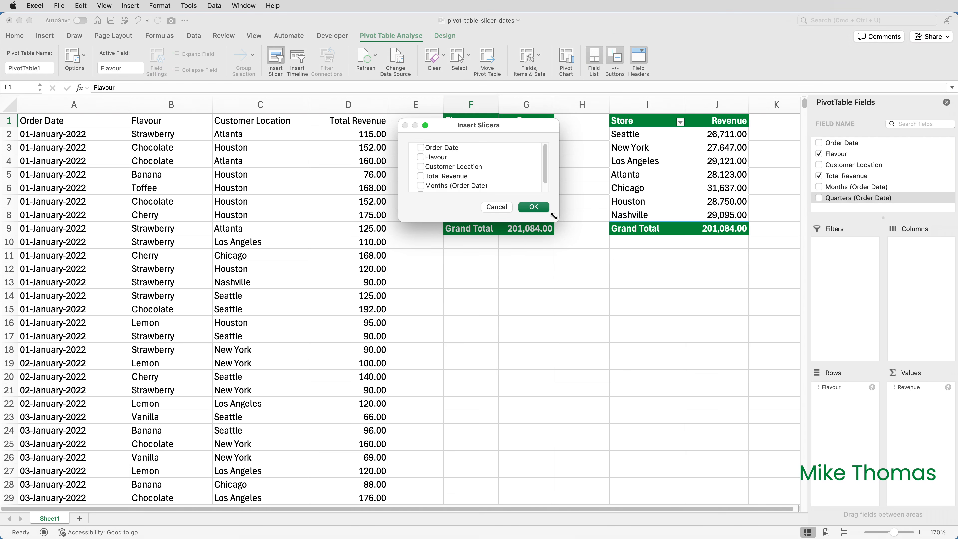
left_click_drag(553, 217, 571, 266)
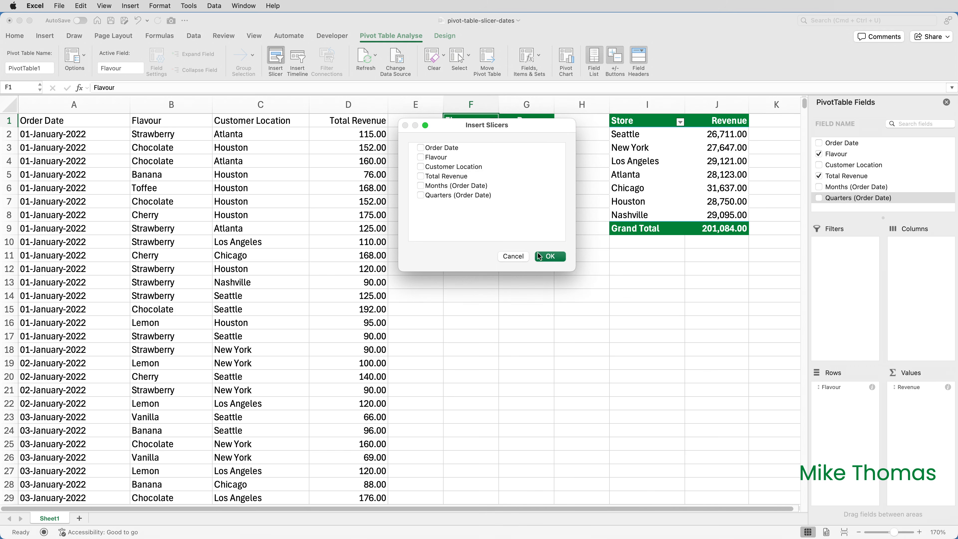
left_click(421, 186)
left_click(421, 195)
left_click(550, 257)
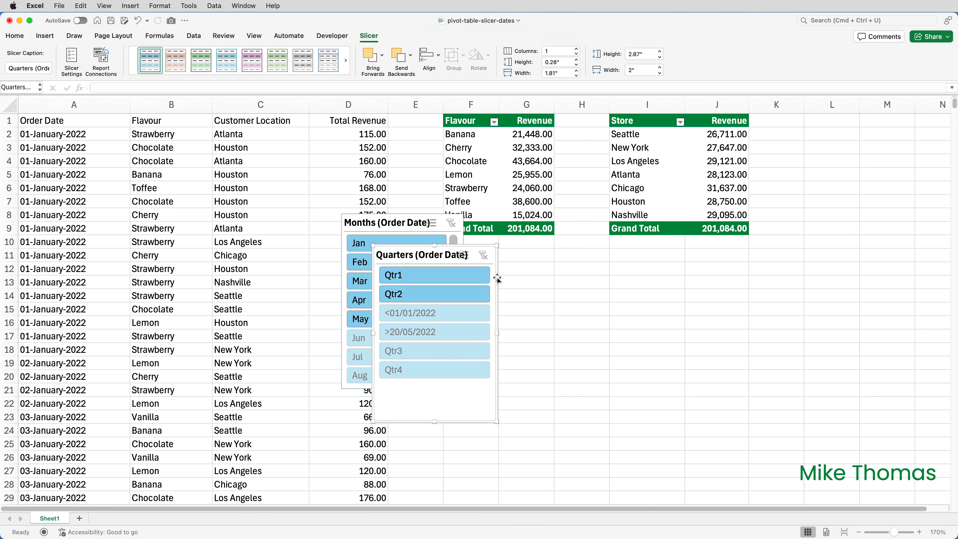
- Position the Quarters slicer below the store table and the Months slicer below the flavour table
left_click_drag(498, 277, 737, 283)
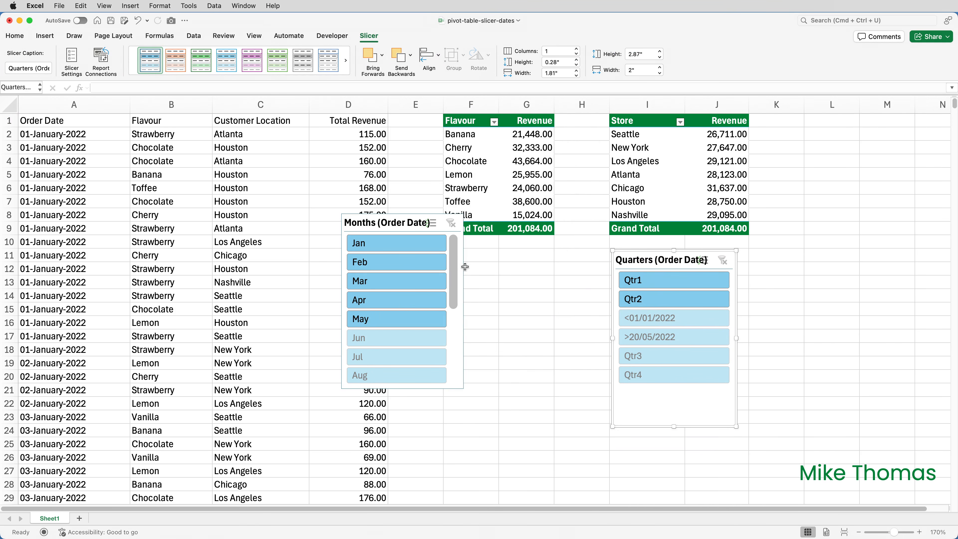
left_click_drag(466, 267, 565, 306)
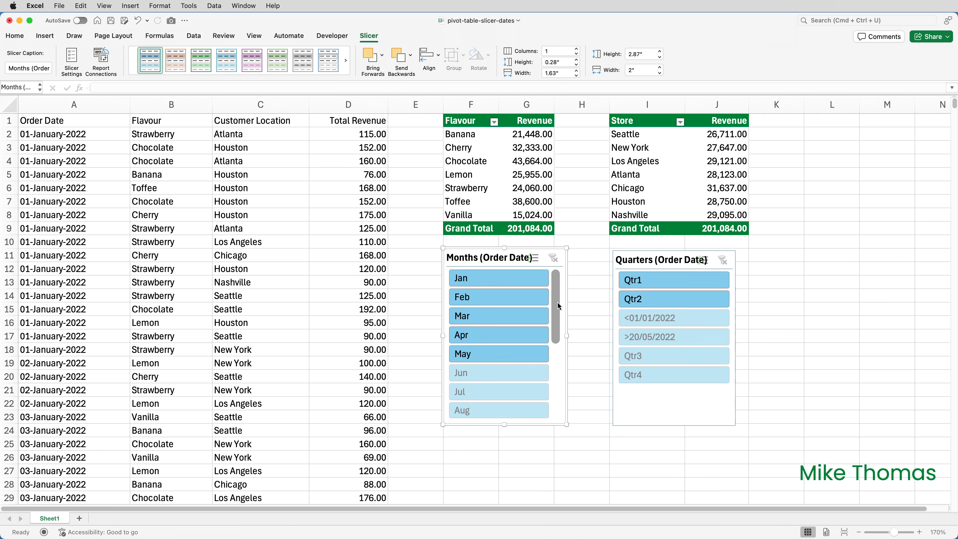
left_click_drag(558, 302, 560, 276)
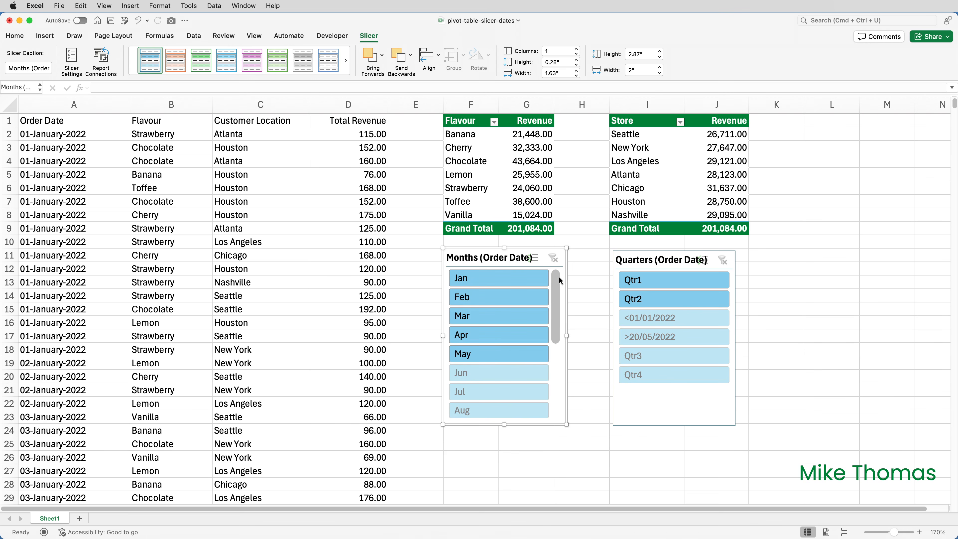
- Set the Months slicer to hide items with no data
right_click(567, 309)
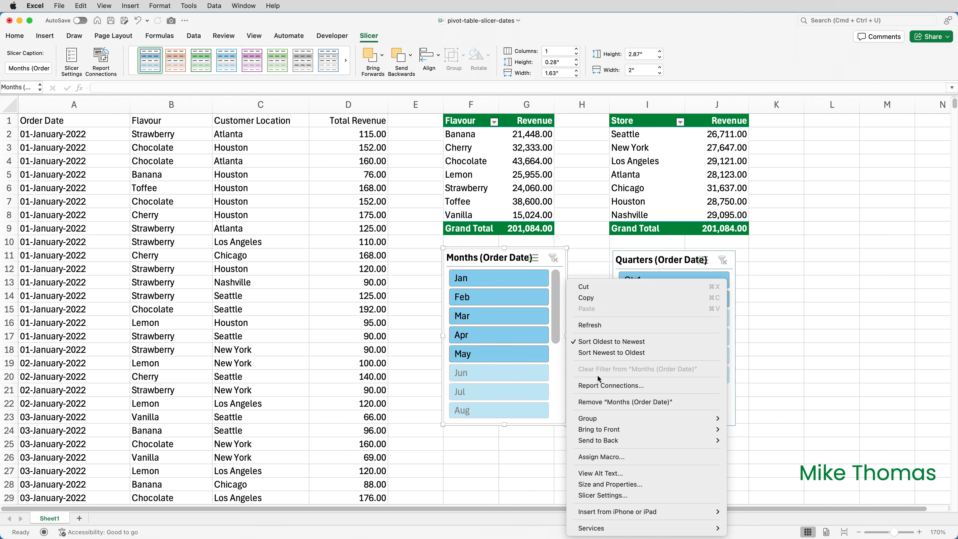
left_click(612, 496)
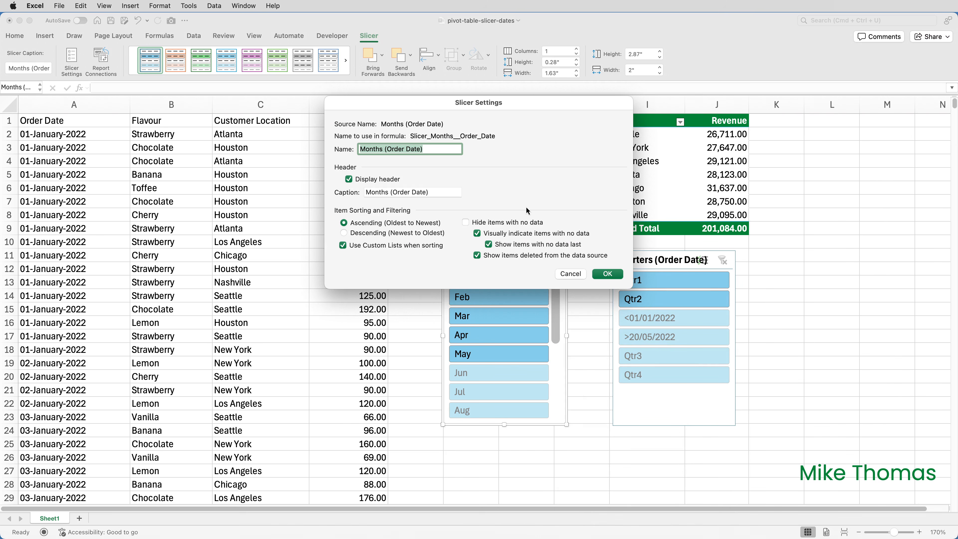
left_click(503, 226)
left_click(601, 274)
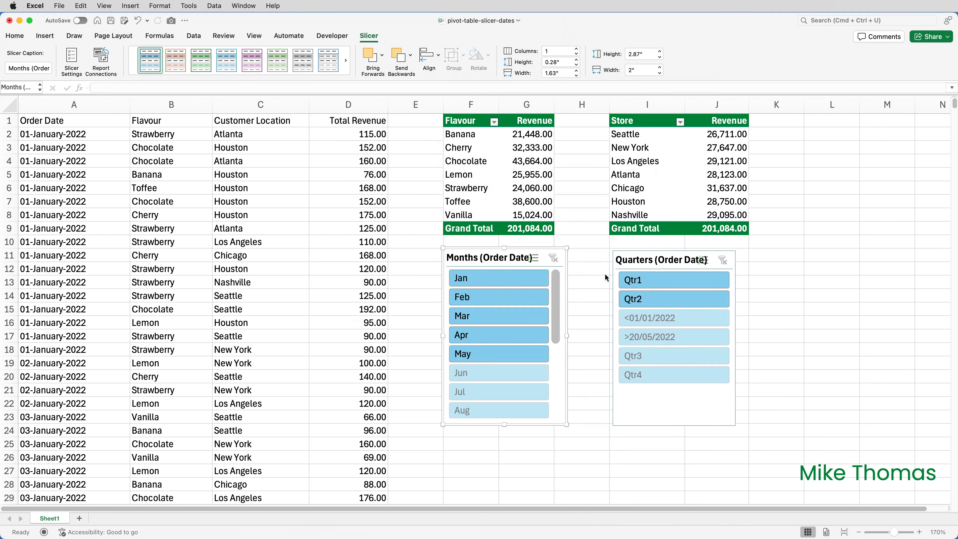
- Set the Quarters slicer to hide items with no data
right_click(739, 301)
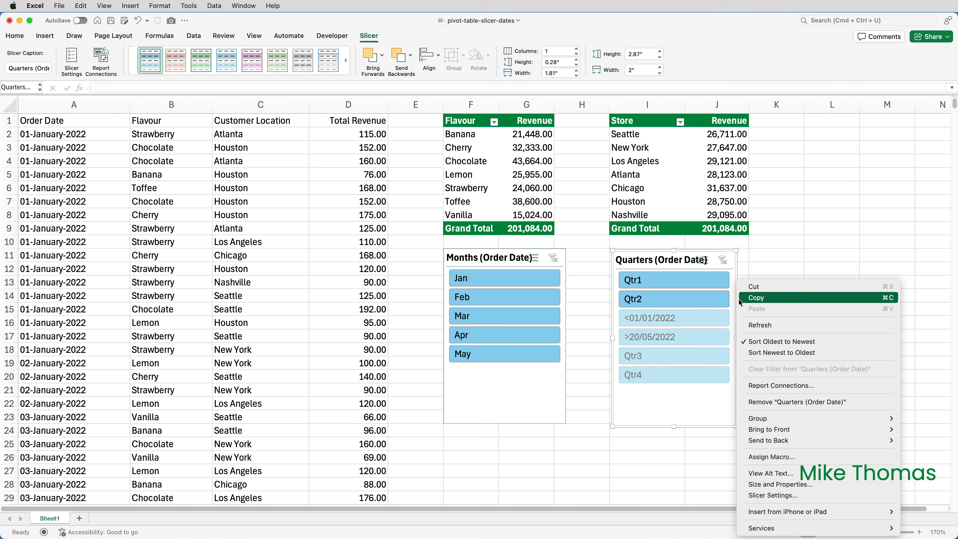
left_click(787, 495)
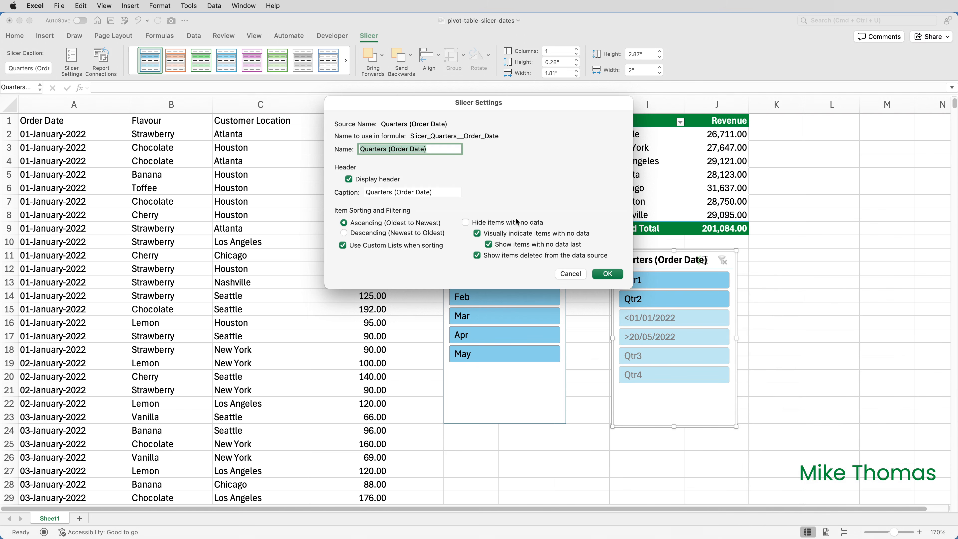
left_click(508, 224)
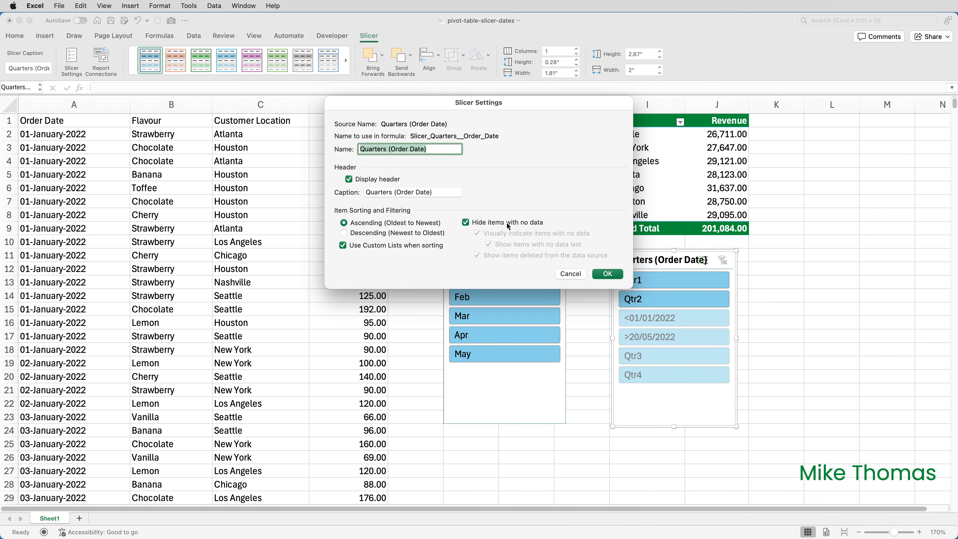
left_click(604, 274)
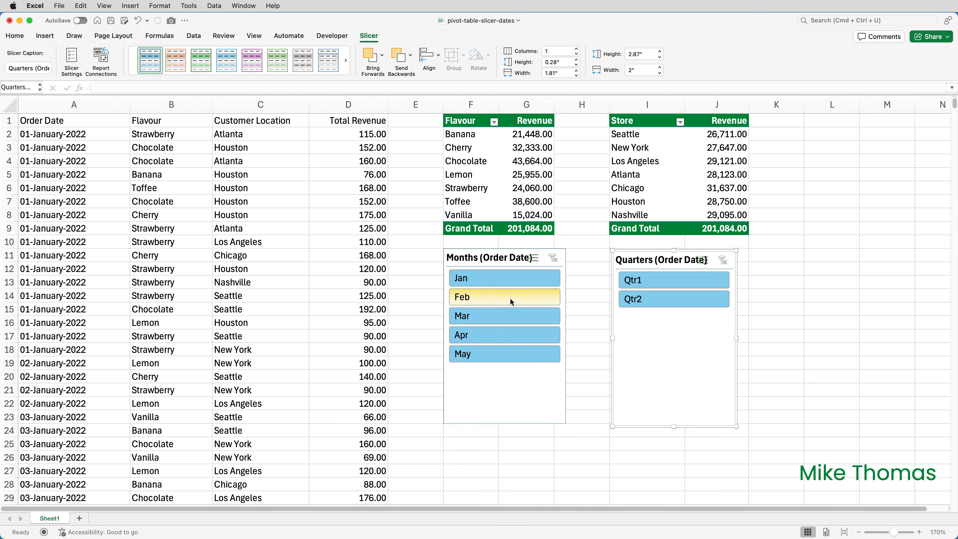
- Test the Months slicer by filtering to Jan, Mar and Apr, then clear the filter
left_click(506, 283)
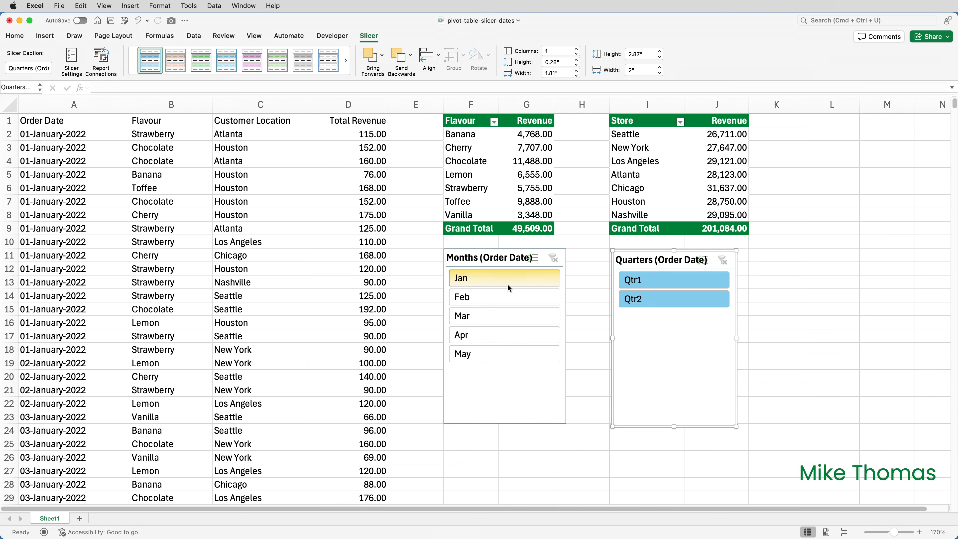
left_click(497, 312)
left_click(496, 333)
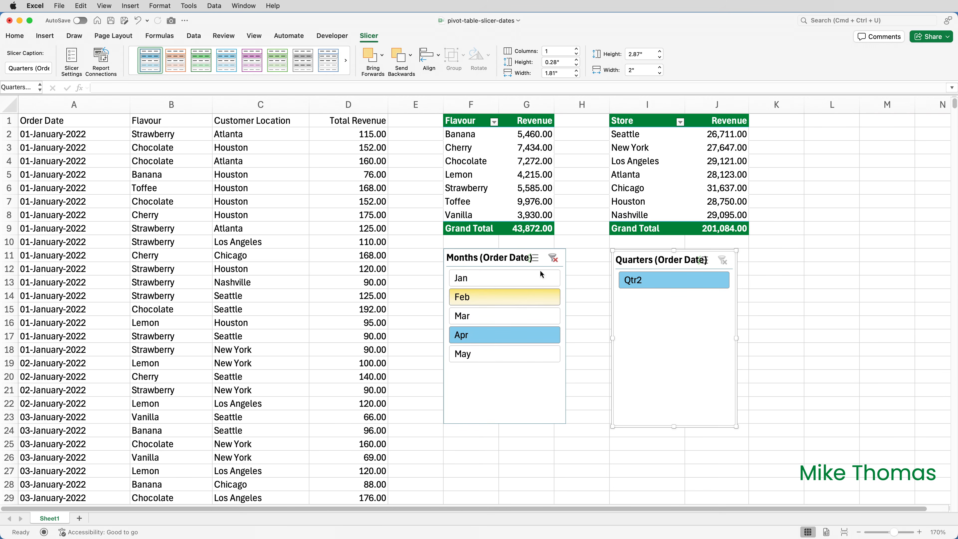
left_click(553, 258)
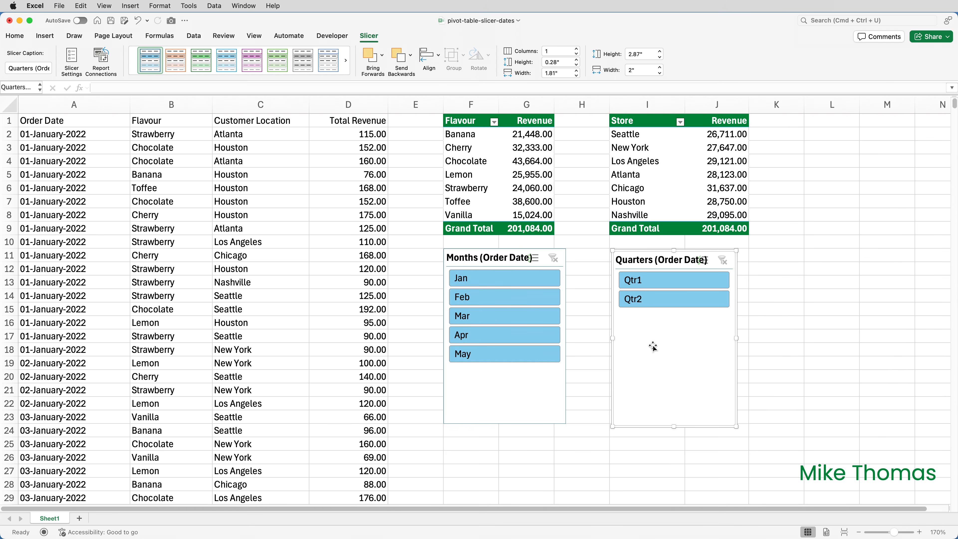
- Connect the Months slicer to PivotTable2 as well as PivotTable1
left_click(563, 375)
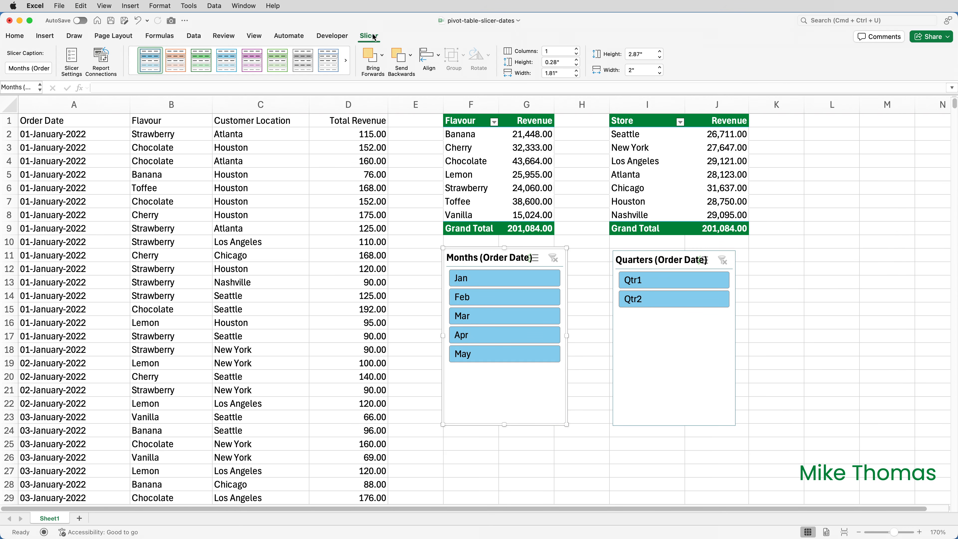
left_click(103, 61)
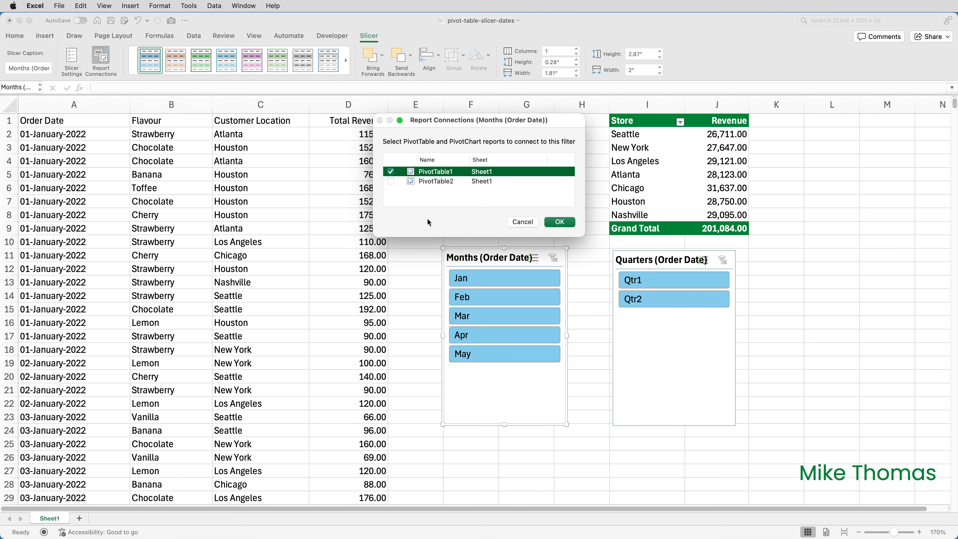
left_click(391, 182)
left_click(560, 222)
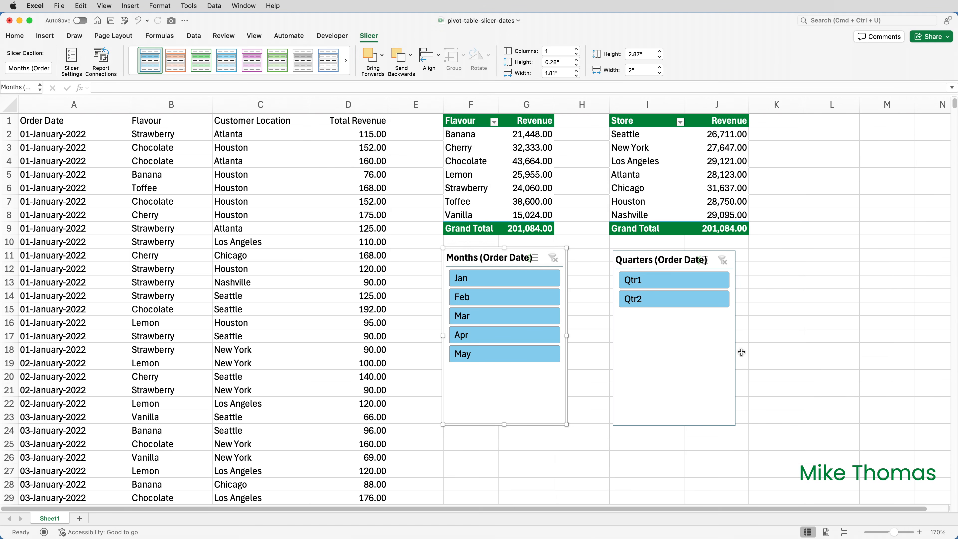
- Connect the Quarters slicer to both PivotTable1 and PivotTable2 through its report connections
left_click(735, 348)
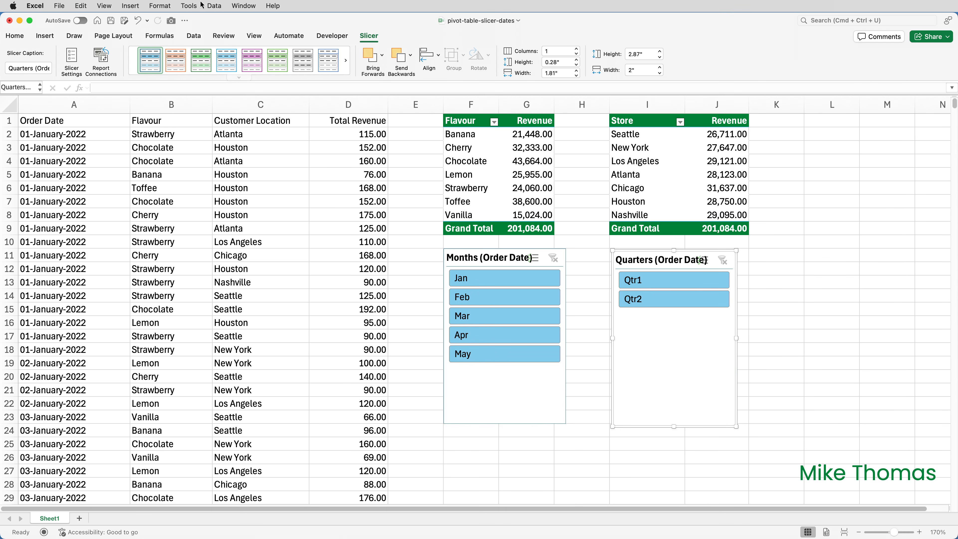
left_click(97, 64)
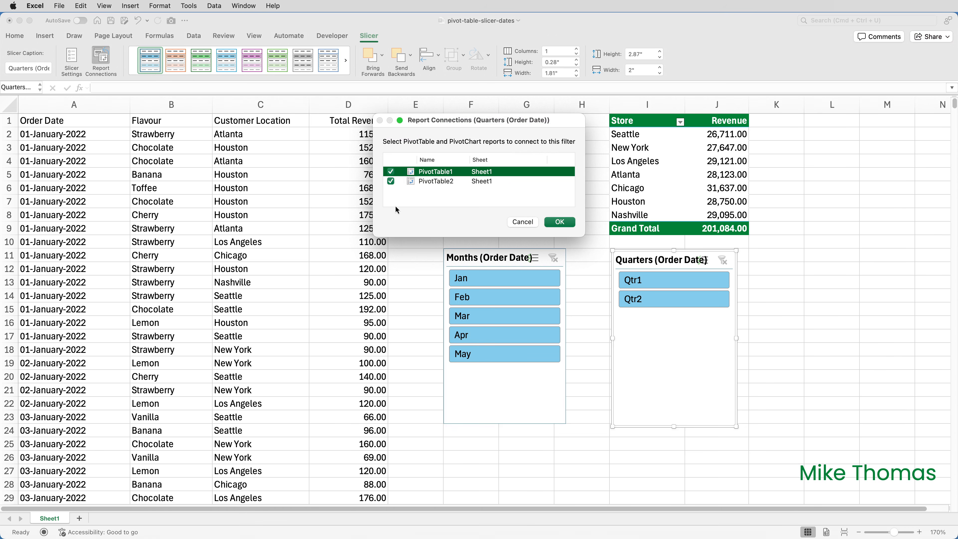
left_click(560, 221)
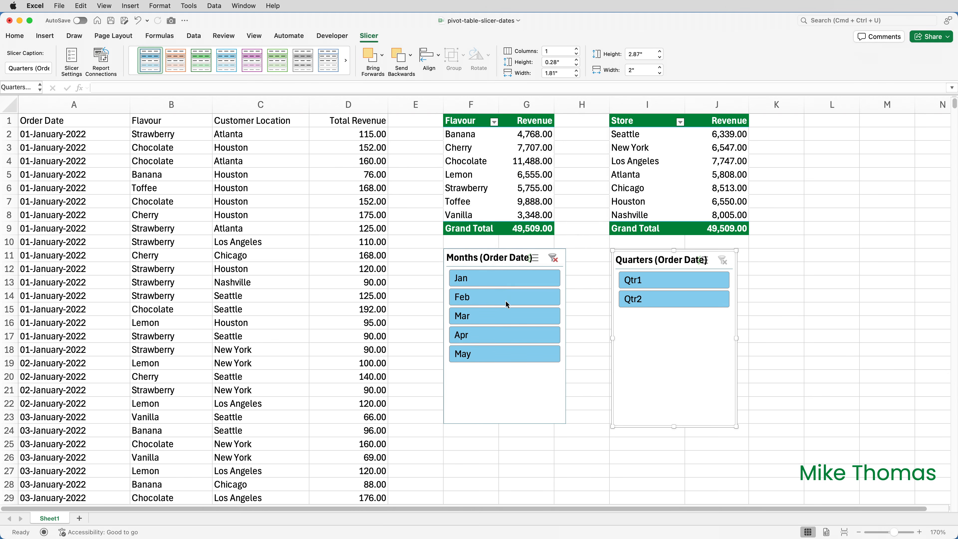
- Test the slicers by filtering Months to Mar and Quarters to Qtr2, clearing each filter afterwards
left_click(499, 317)
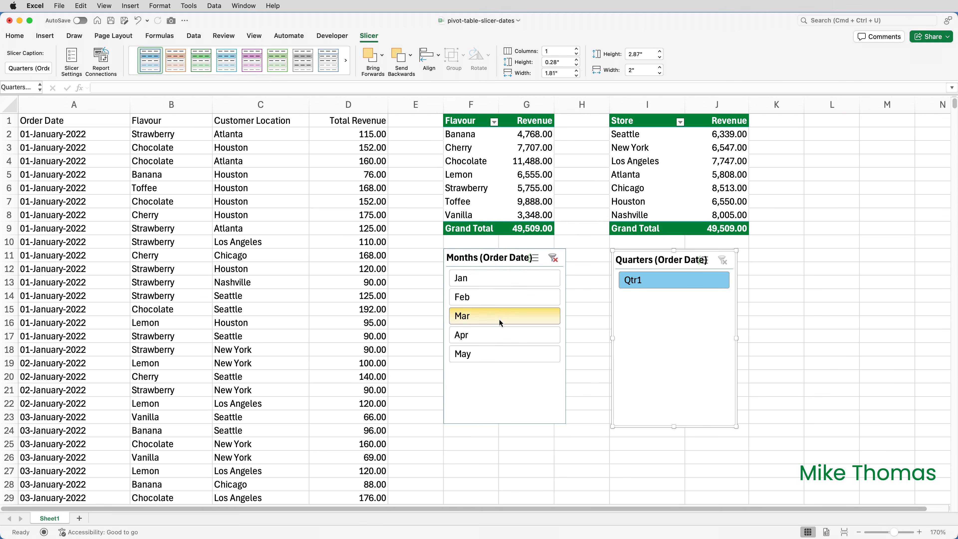
left_click(553, 259)
left_click(673, 298)
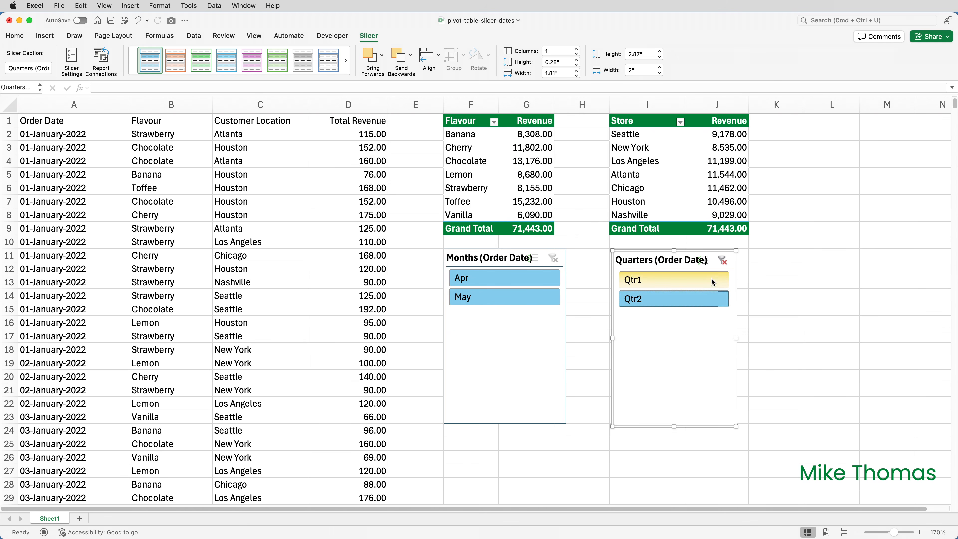
left_click(723, 260)
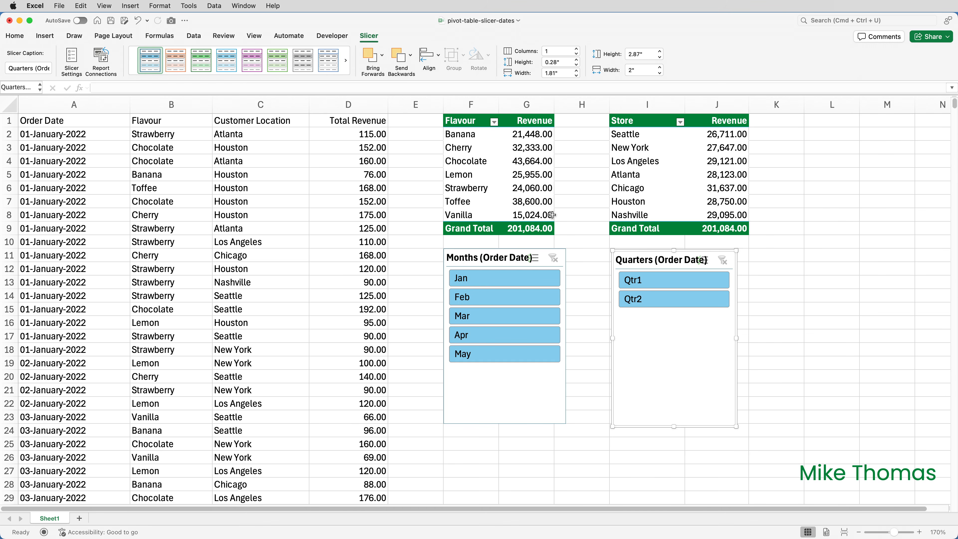
- Select each pivot table in turn to compare their PivotTable names
left_click(474, 122)
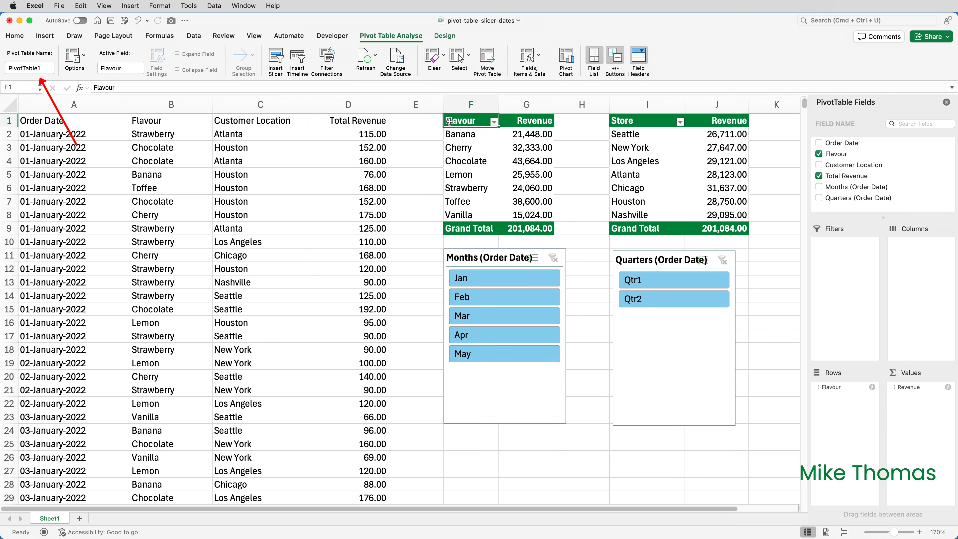
left_click(626, 124)
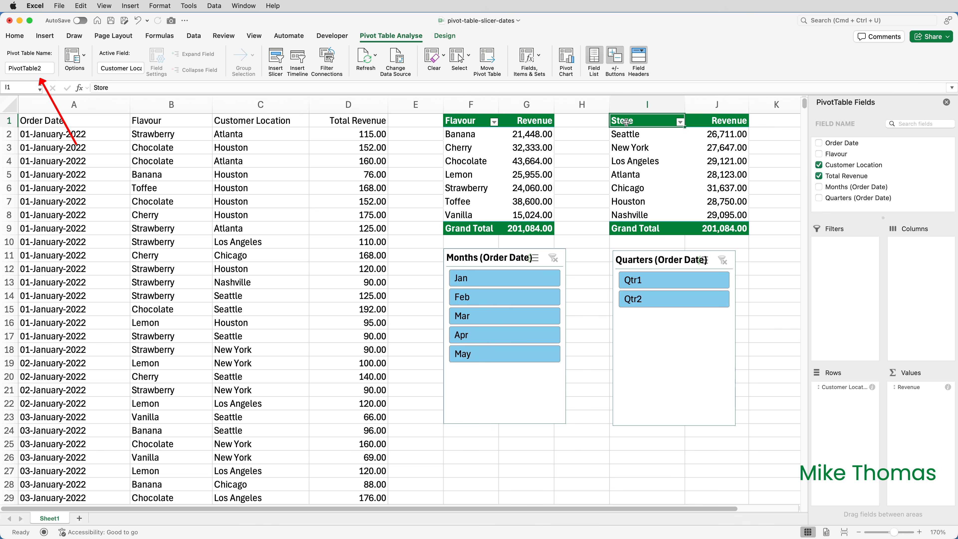
left_click(460, 121)
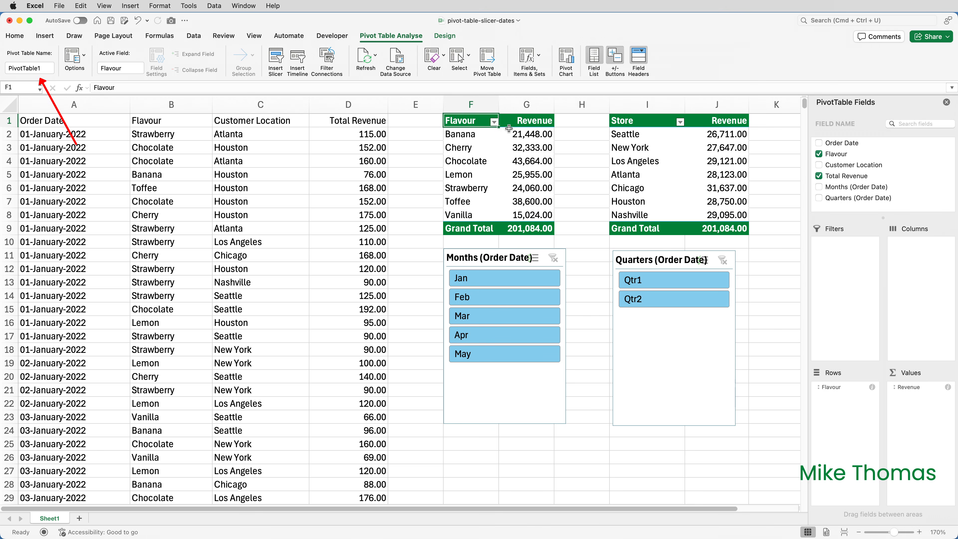
left_click(641, 122)
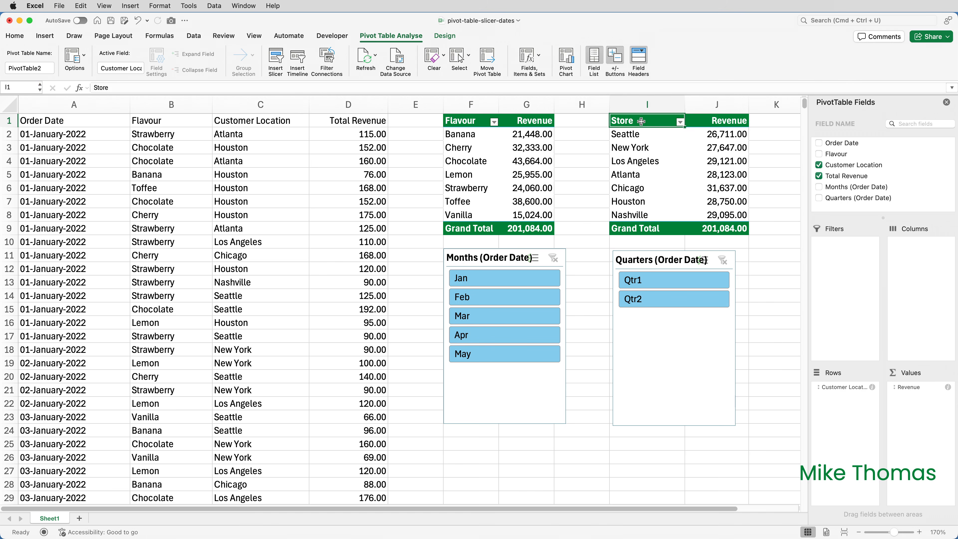